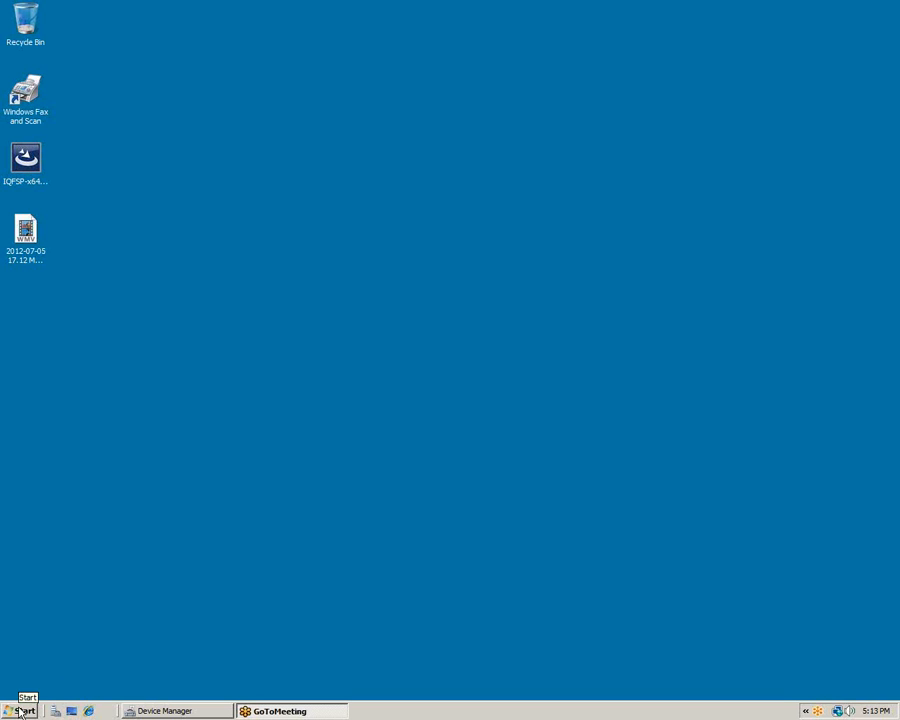
Close the minimized Device Manager window and reopen Device Manager from the computer's system properties.
{"action": "right_click", "coordinate": [135, 710]}
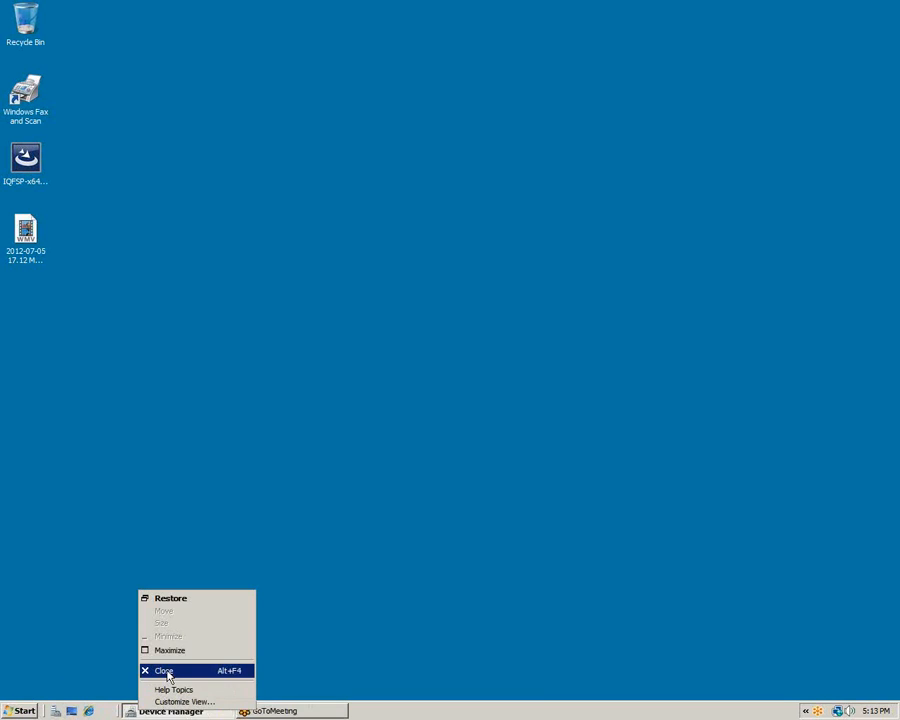
{"action": "left_click", "coordinate": [165, 671]}
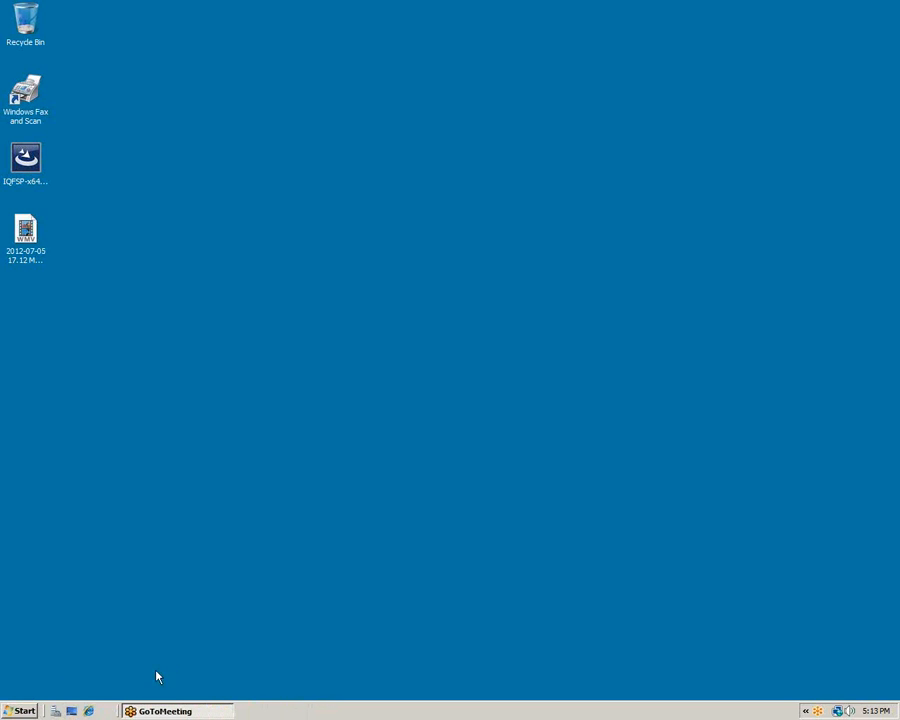
{"action": "left_click", "coordinate": [20, 711]}
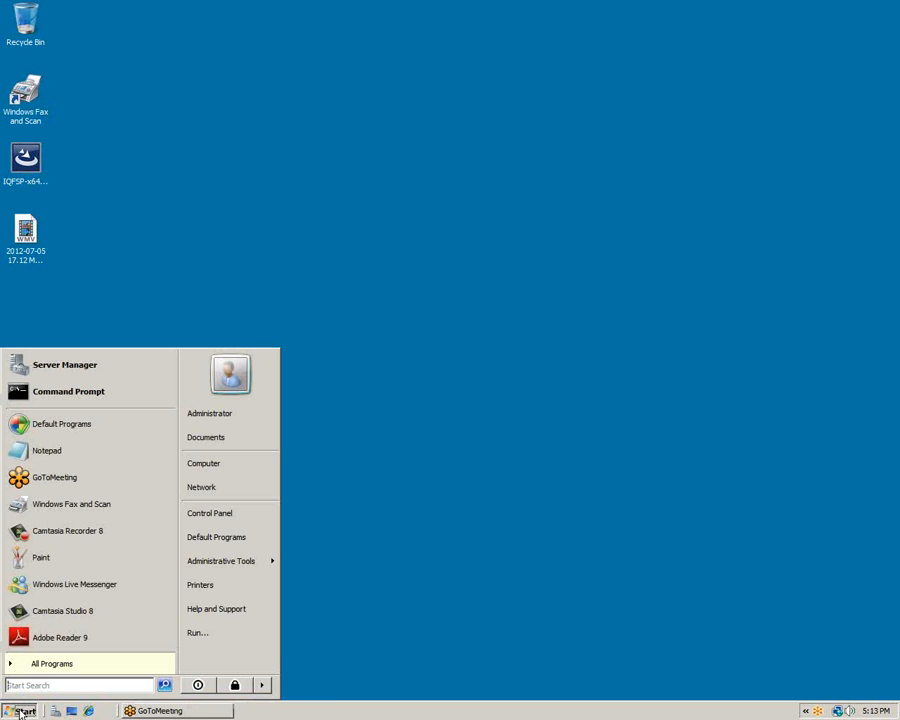
{"action": "right_click", "coordinate": [201, 467]}
{"action": "left_click", "coordinate": [248, 576]}
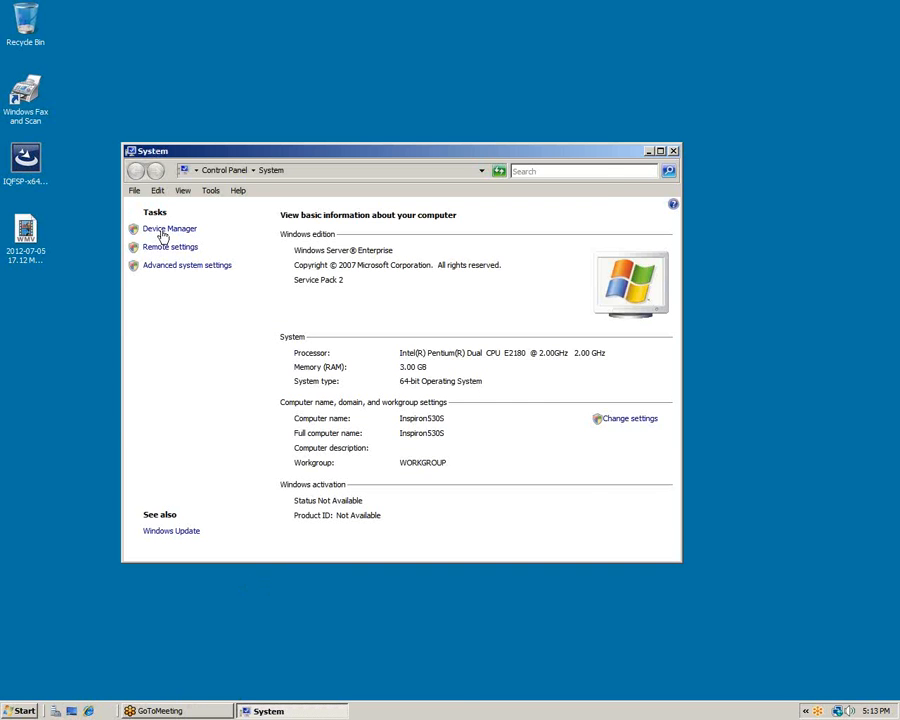
{"action": "left_click", "coordinate": [163, 232]}
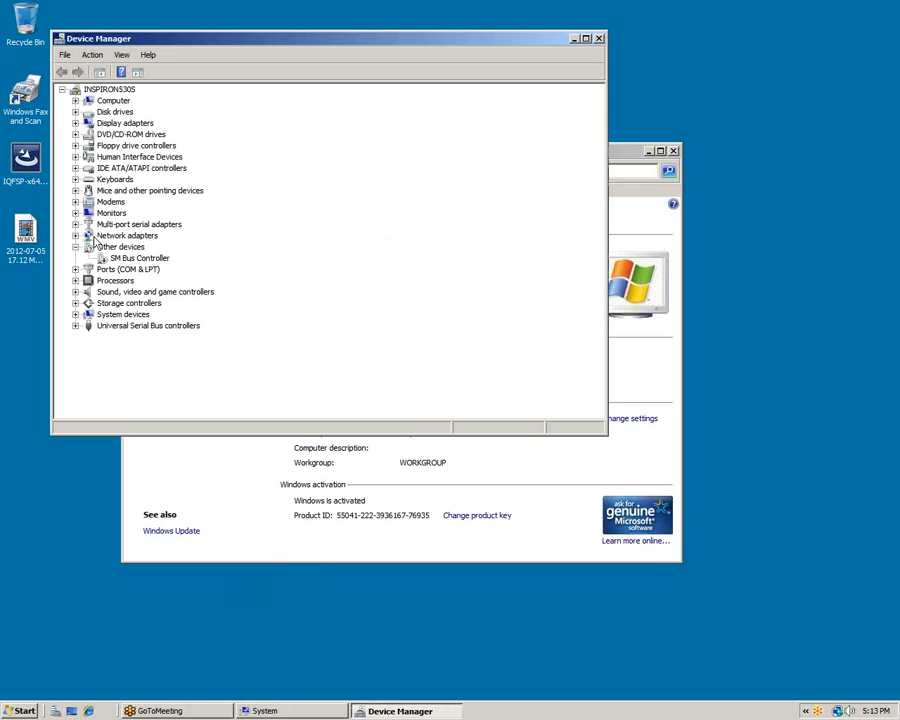
Expand the Modems category, check the IQ Express Fax Modem entries installed on the server, and close Device Manager.
{"action": "left_click", "coordinate": [75, 202]}
{"action": "left_click", "coordinate": [143, 214]}
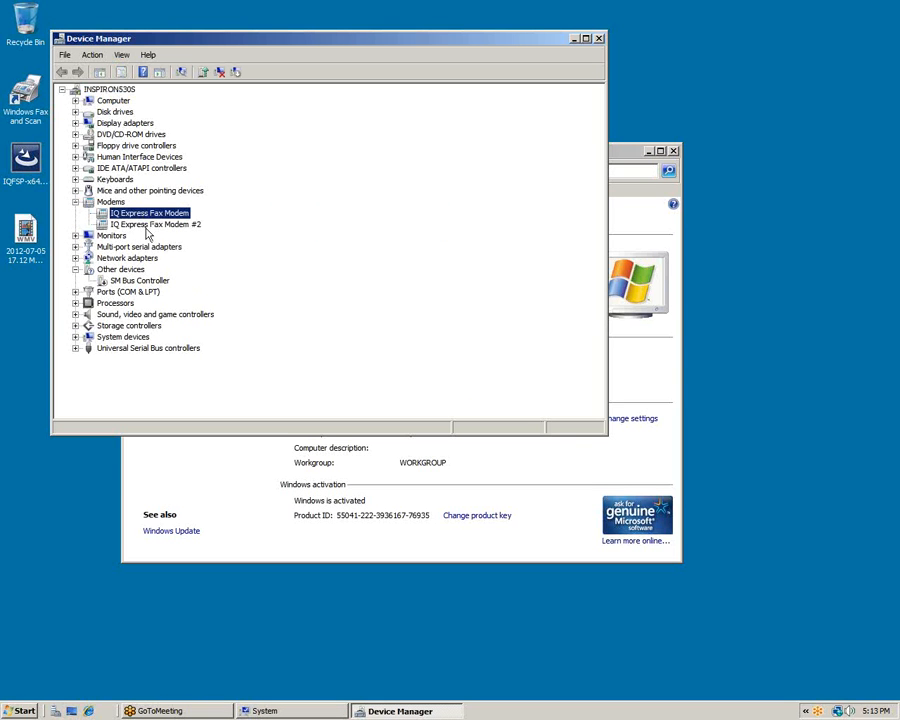
{"action": "left_click", "coordinate": [147, 226]}
{"action": "left_click", "coordinate": [153, 215]}
{"action": "left_click", "coordinate": [146, 226]}
{"action": "left_click", "coordinate": [151, 216]}
{"action": "left_click", "coordinate": [148, 225]}
{"action": "left_click", "coordinate": [154, 216]}
{"action": "left_click", "coordinate": [148, 225]}
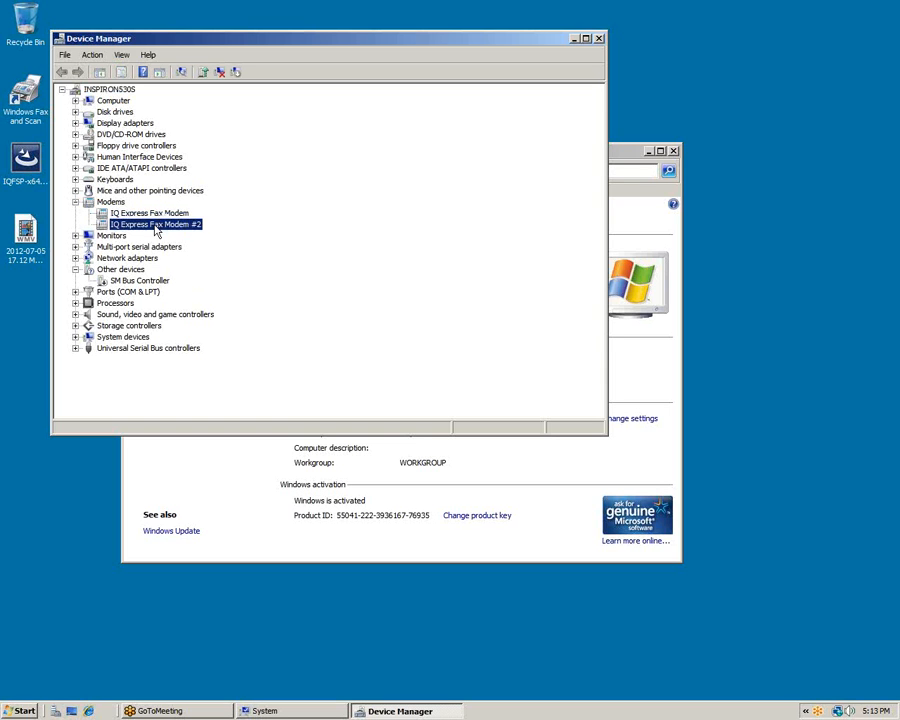
{"action": "left_click", "coordinate": [154, 216]}
{"action": "left_click", "coordinate": [156, 226]}
{"action": "left_click", "coordinate": [598, 39]}
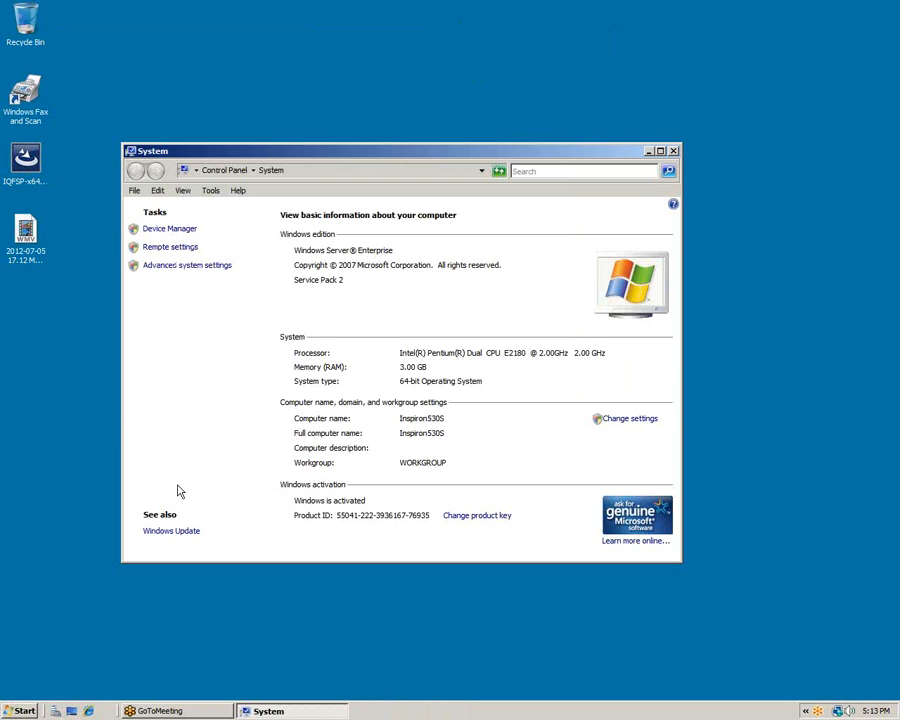
Review the installed roles in Server Manager for Fax Server, and close Server Manager and the System window.
{"action": "left_click", "coordinate": [56, 711]}
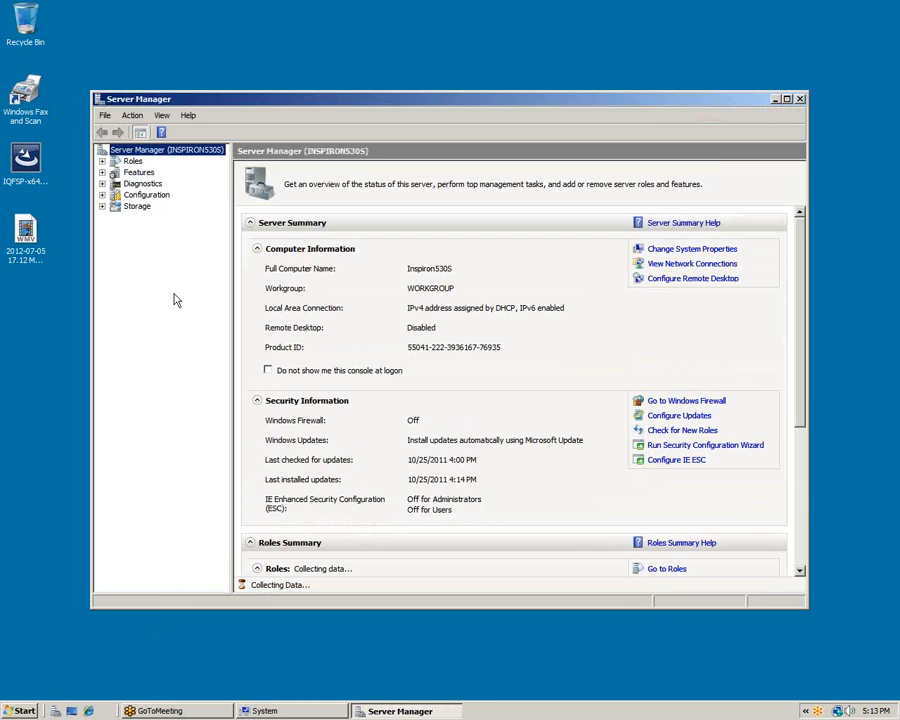
{"action": "left_click", "coordinate": [133, 161]}
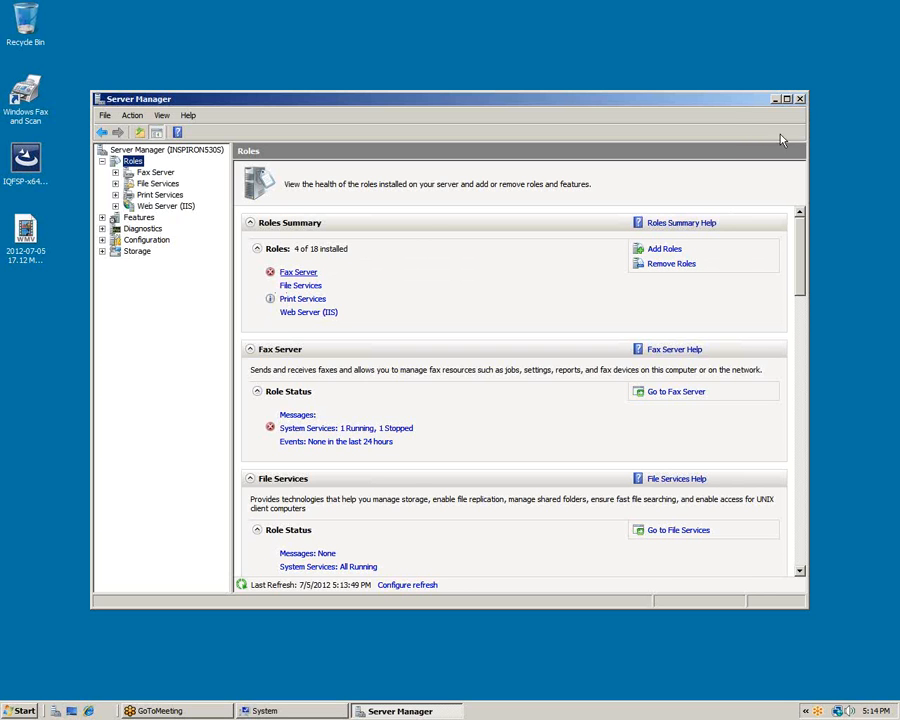
{"action": "left_click", "coordinate": [798, 99]}
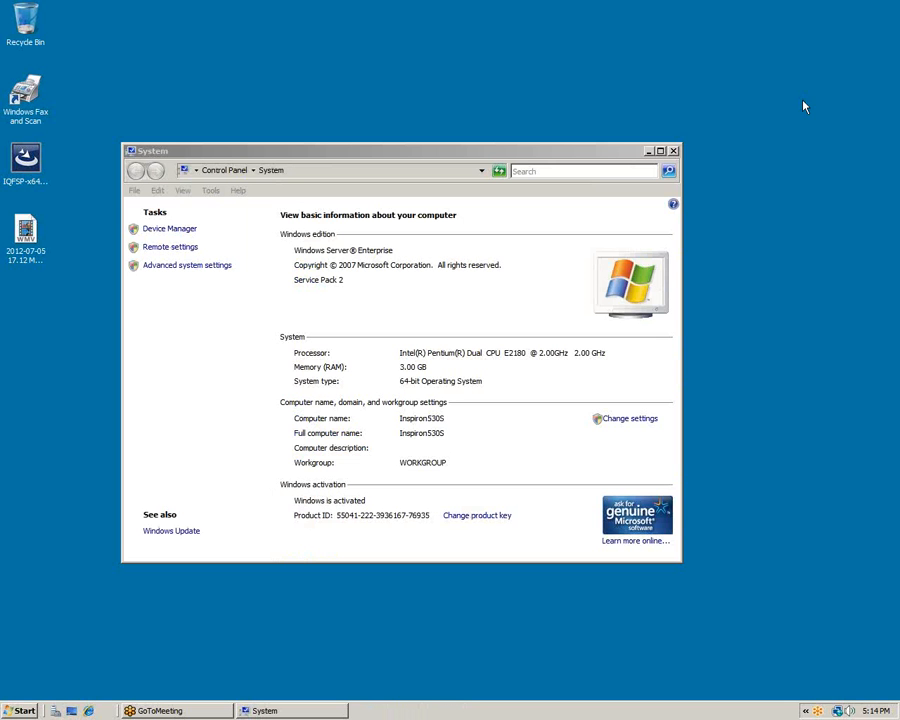
{"action": "left_click", "coordinate": [673, 151]}
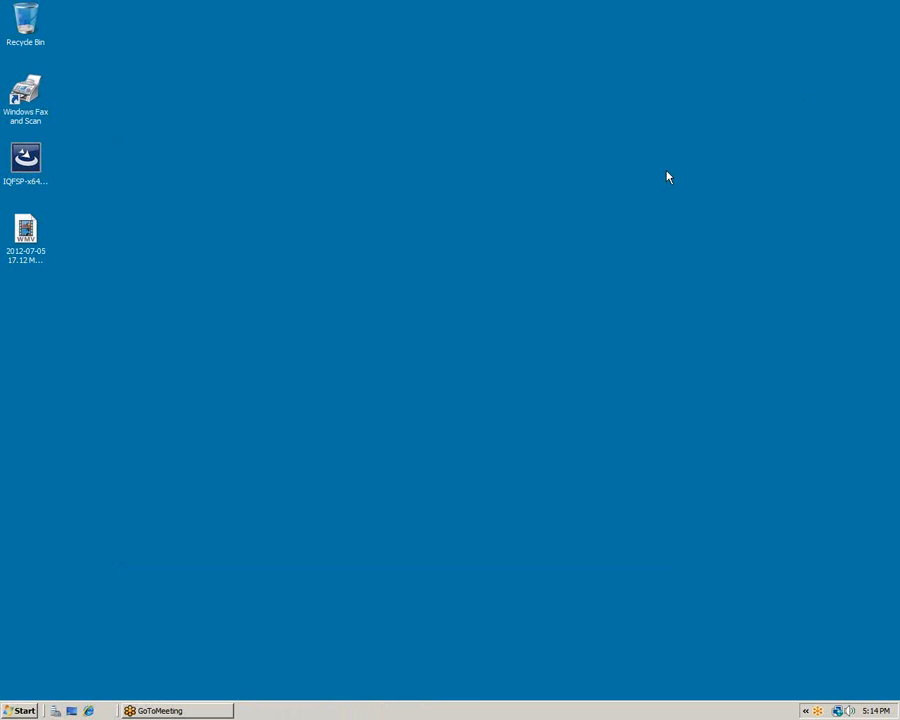
Launch the IQFSP-x64-1.2.0.762.exe installer from the desktop and allow it to run despite the unknown publisher.
{"action": "left_click", "coordinate": [28, 178]}
{"action": "double_click", "coordinate": [24, 164]}
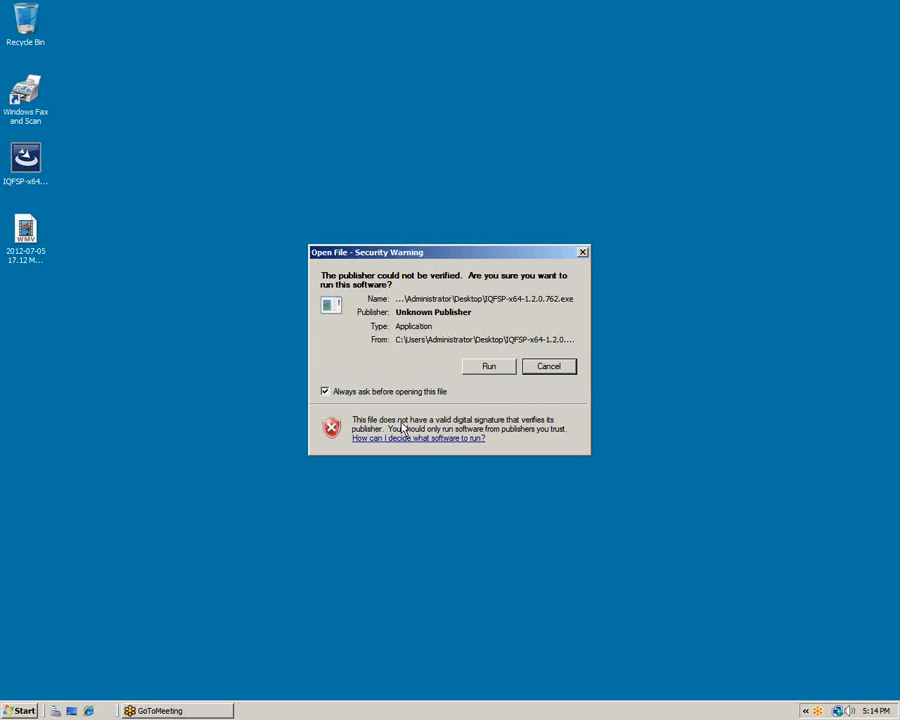
{"action": "left_click", "coordinate": [489, 367]}
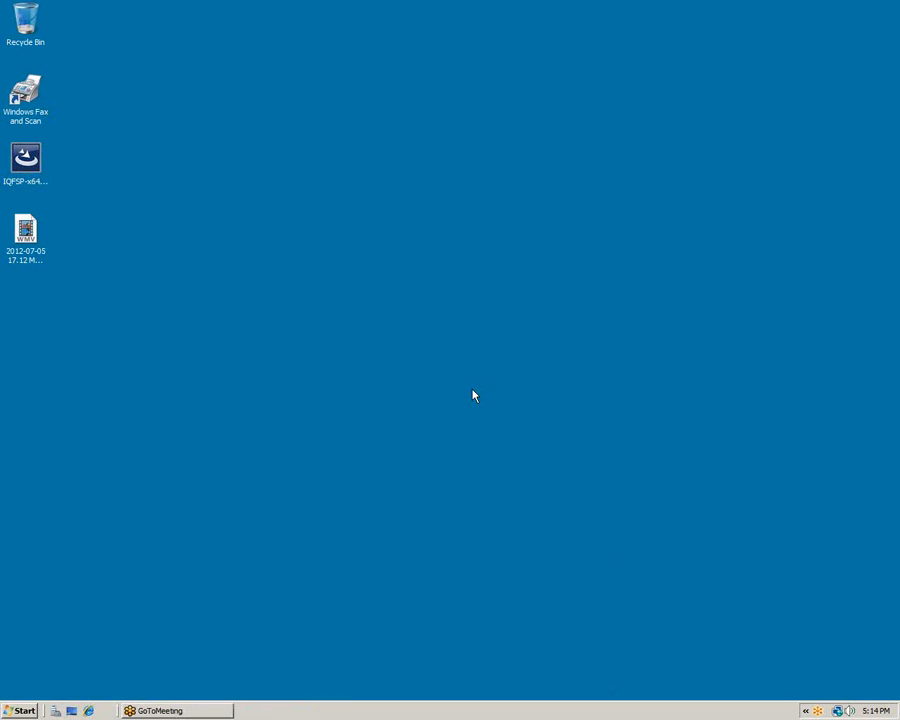
{"action": "right_click", "coordinate": [33, 158]}
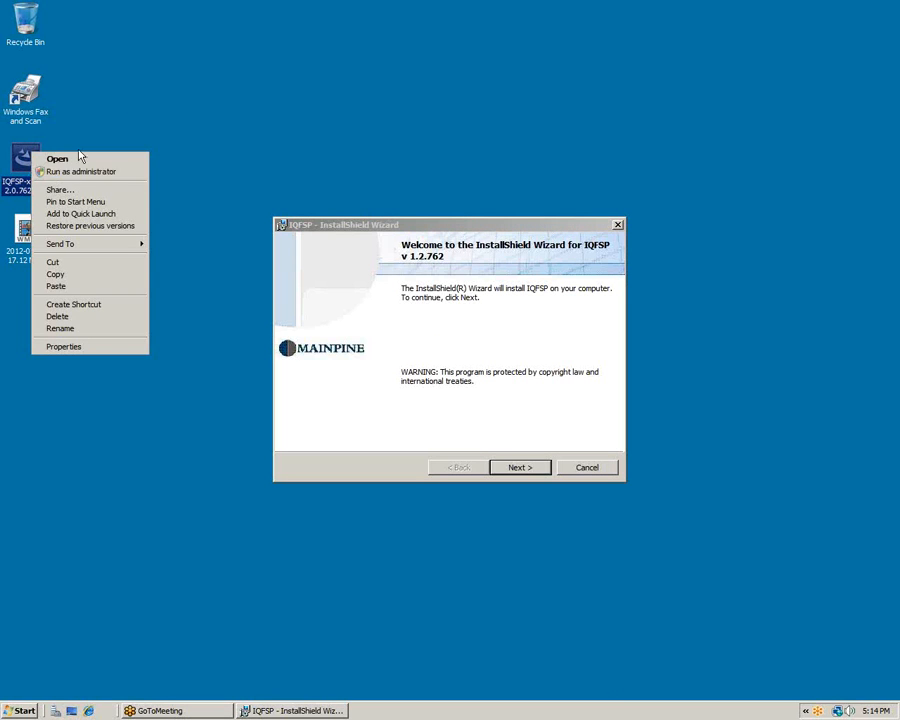
{"action": "left_click", "coordinate": [120, 108]}
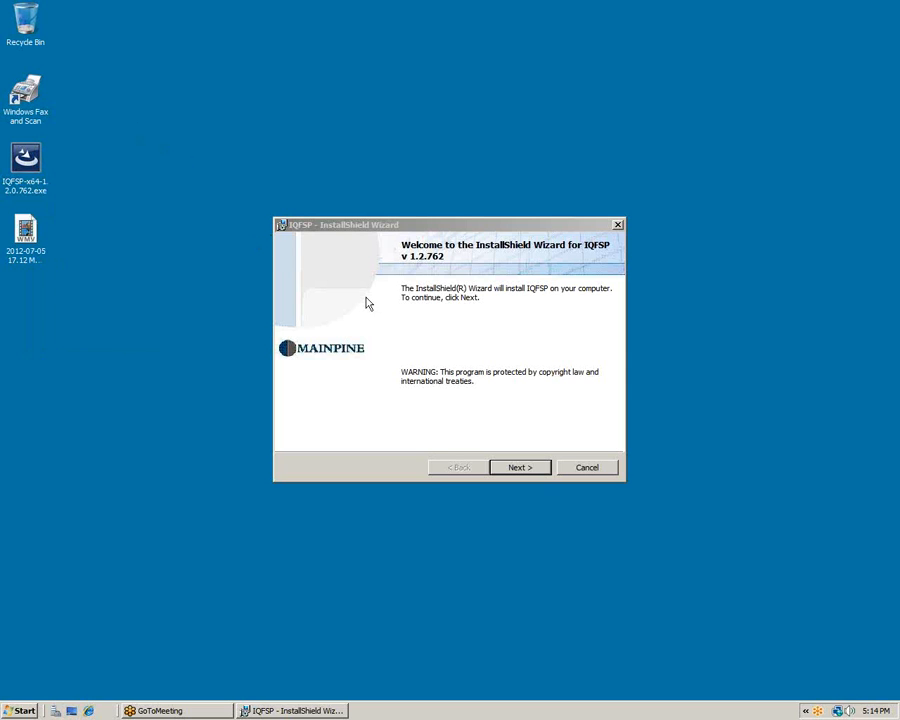
Accept the IQFSP license agreement, keep the default destination folder C:\Program Files (x86)\Mainpine\IQFSP\, and start the installation.
{"action": "left_click", "coordinate": [516, 469]}
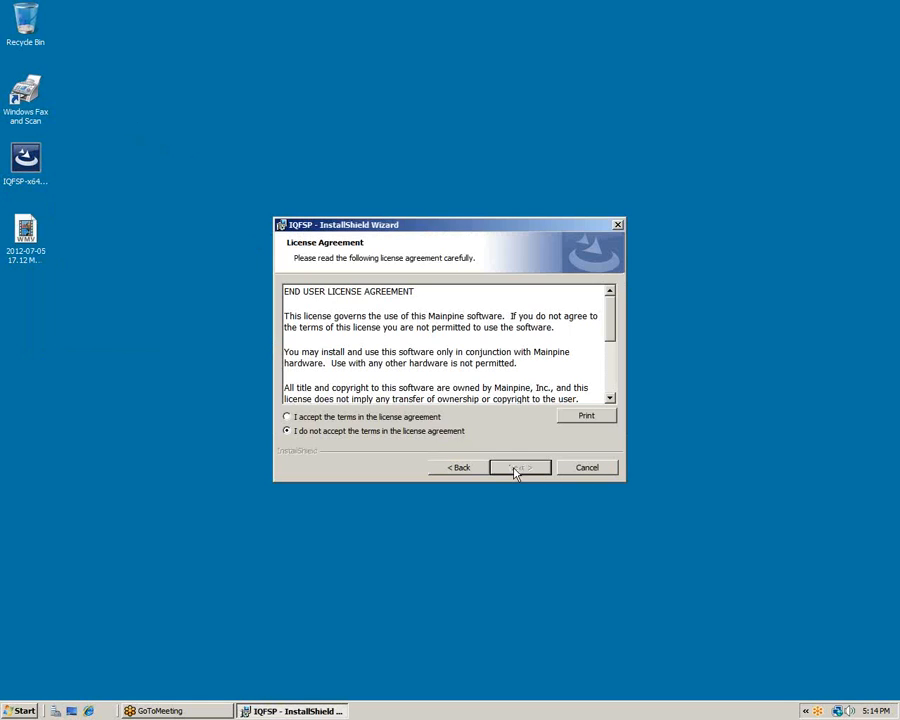
{"action": "left_click", "coordinate": [386, 418]}
{"action": "left_click", "coordinate": [516, 469]}
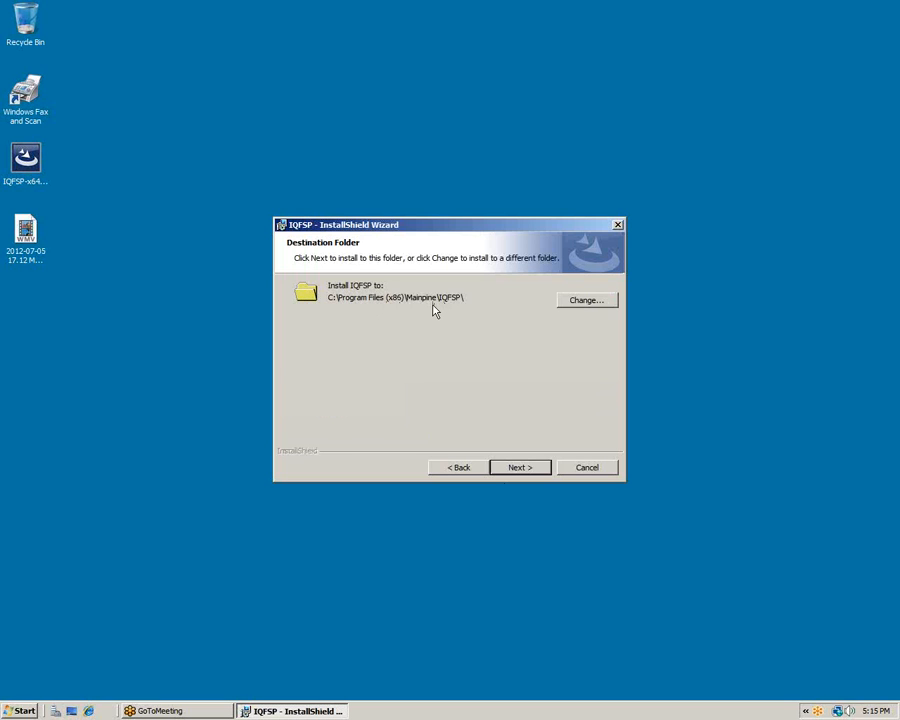
{"action": "left_click", "coordinate": [519, 468]}
{"action": "left_click", "coordinate": [519, 469]}
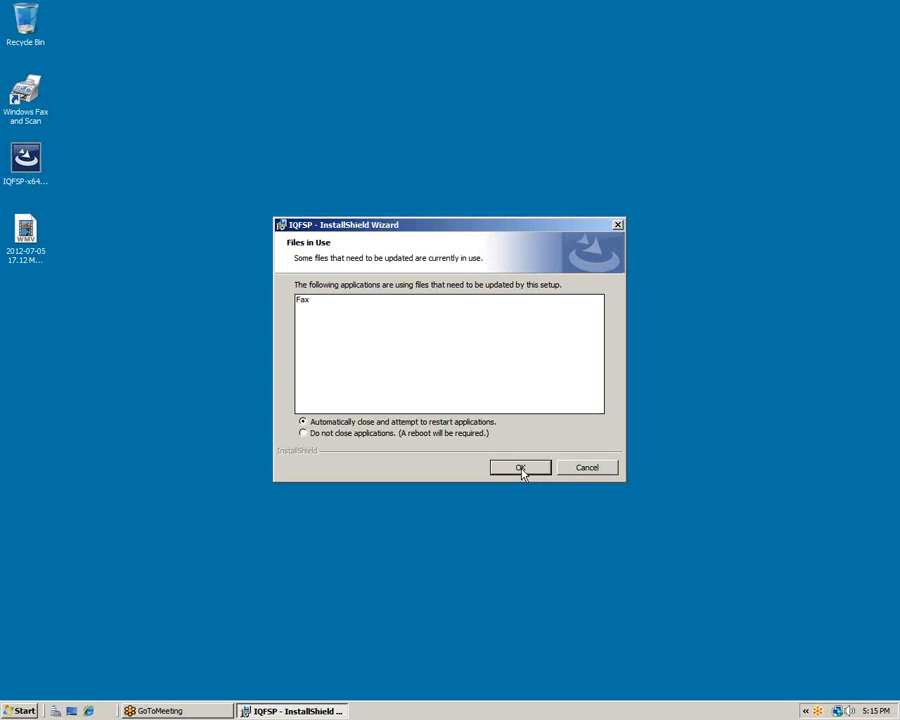
Let setup automatically close and restart the Fax application, dismiss the routing extension errors, and finish the IQFSP installation.
{"action": "left_click", "coordinate": [518, 470]}
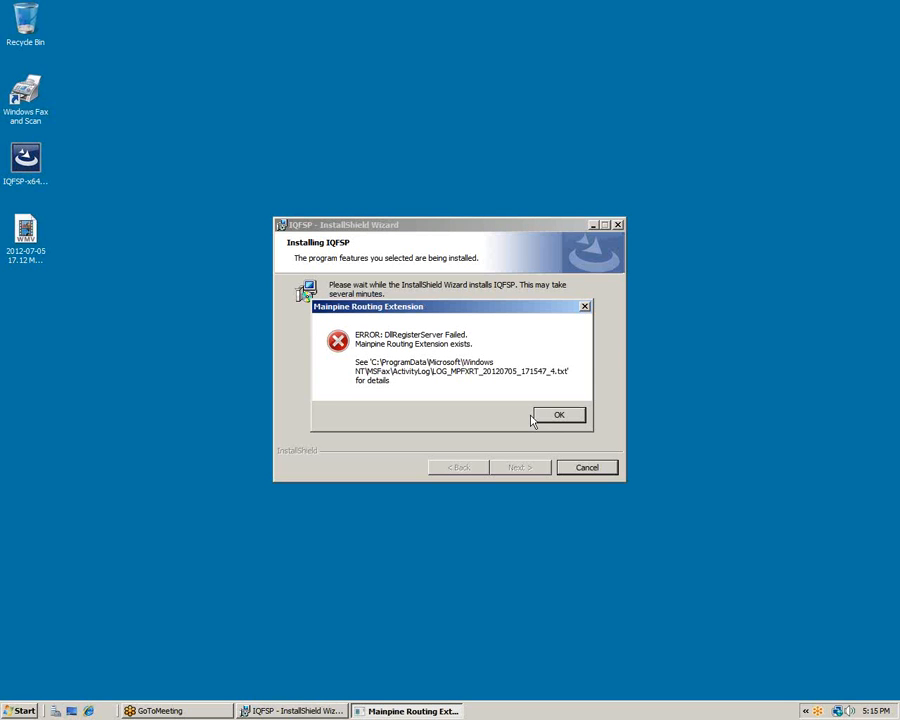
{"action": "left_click", "coordinate": [556, 421]}
{"action": "left_click", "coordinate": [555, 416]}
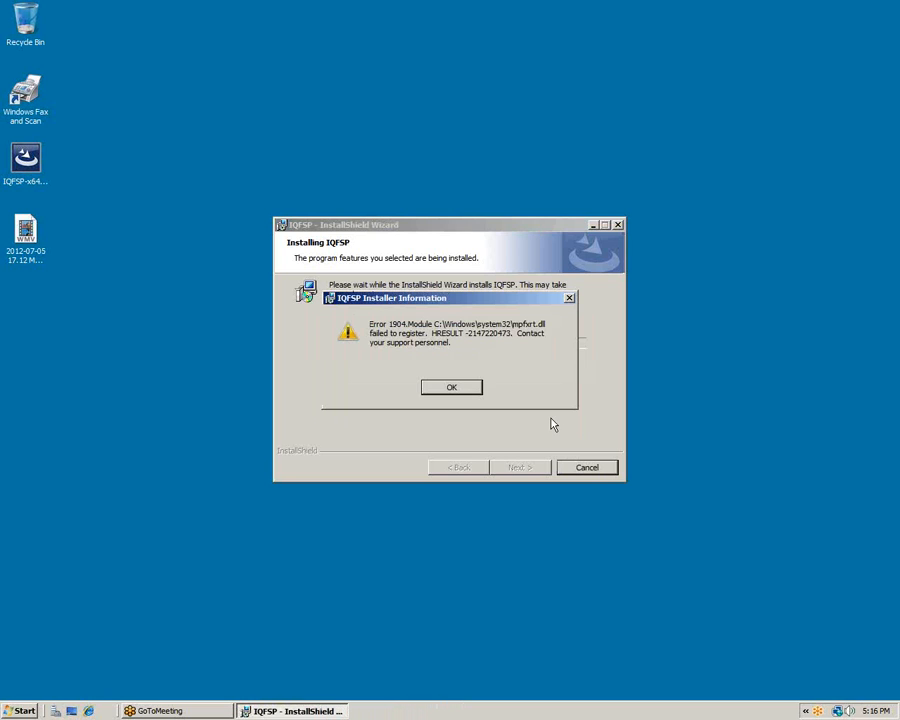
{"action": "left_click", "coordinate": [463, 392]}
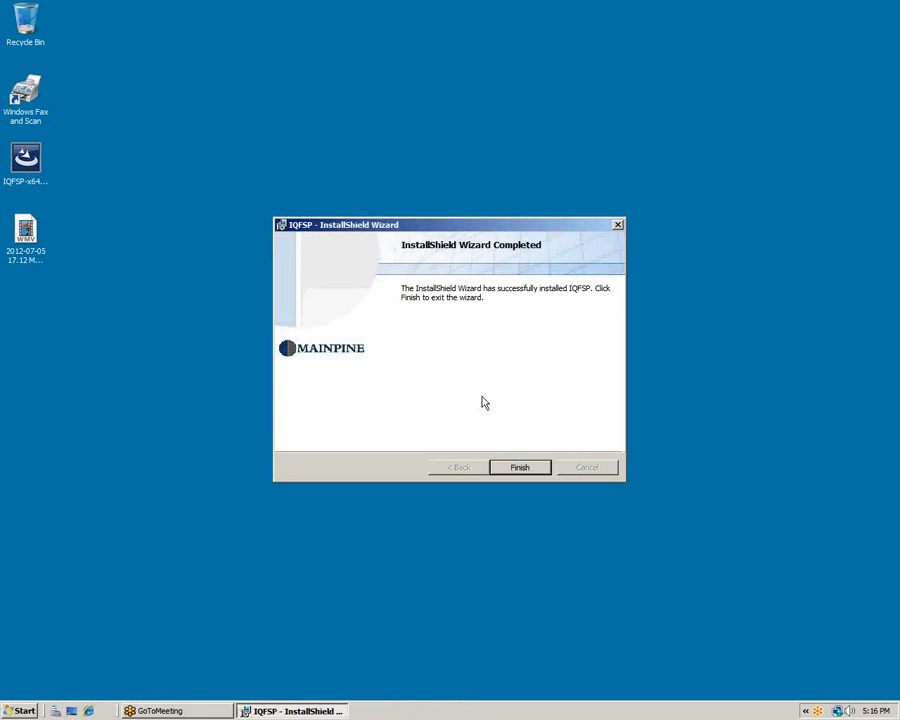
{"action": "left_click", "coordinate": [520, 468]}
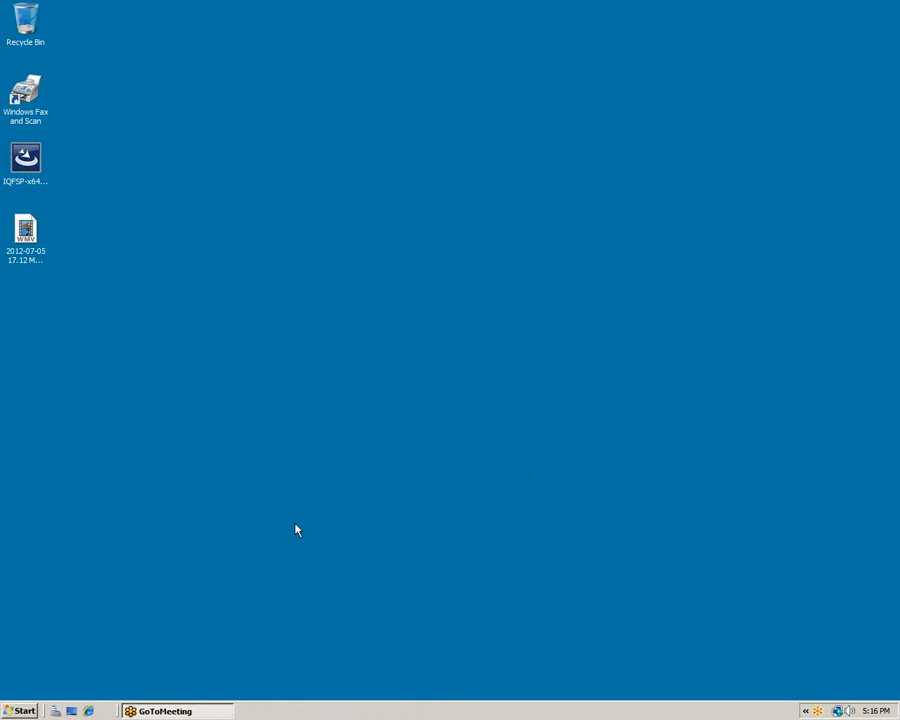
Open Fax Service Manager from the server's administrative tools.
{"action": "left_click", "coordinate": [27, 711]}
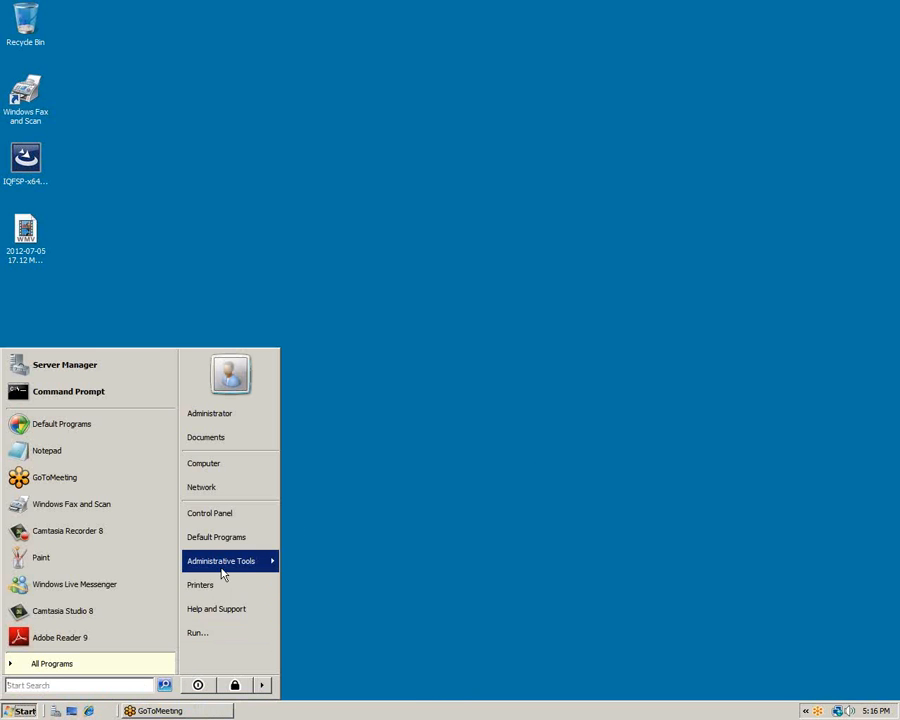
{"action": "mouse_move", "coordinate": [223, 575]}
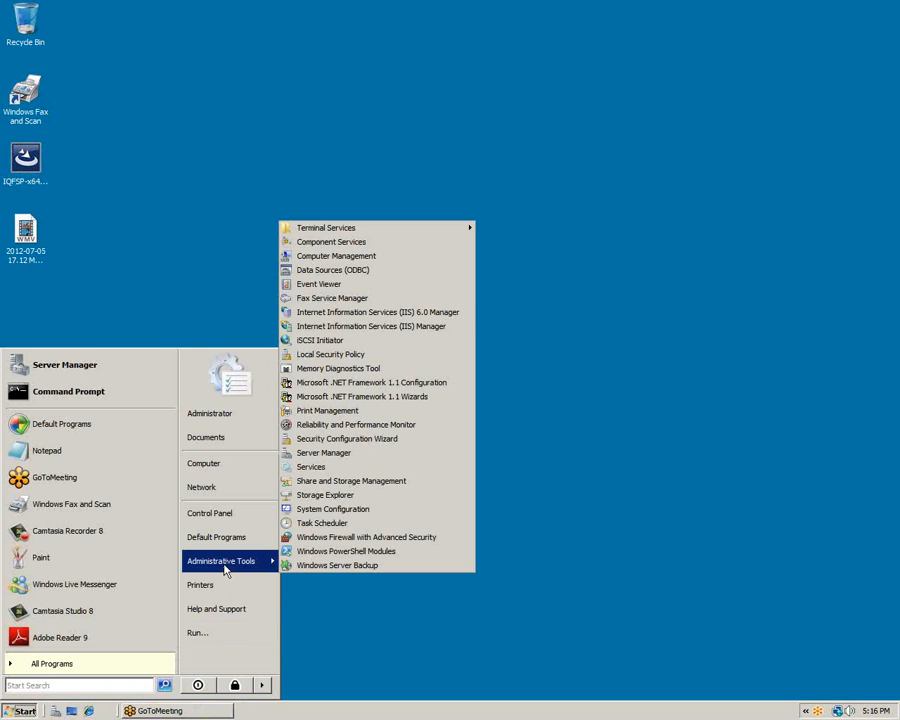
{"action": "left_click", "coordinate": [315, 302]}
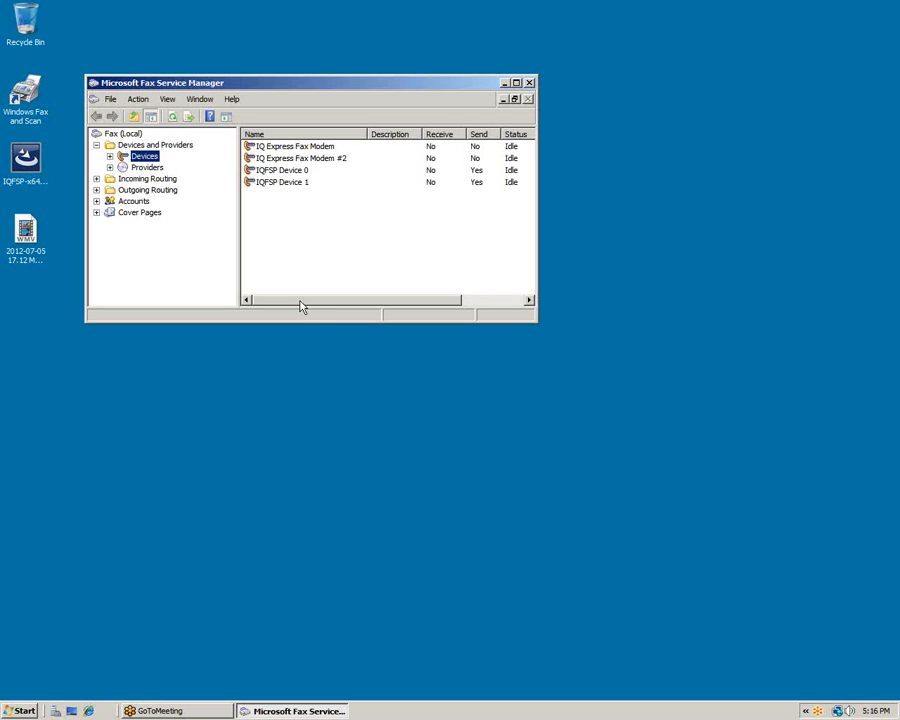
Examine the device list, comparing the send and receive settings of the IQ Express Fax Modems and the IQFSP devices.
{"action": "mouse_move", "coordinate": [300, 301]}
{"action": "left_mouse_down"}
{"action": "mouse_move", "coordinate": [308, 301]}
{"action": "mouse_move", "coordinate": [287, 301]}
{"action": "left_mouse_up"}
{"action": "left_click", "coordinate": [279, 153]}
{"action": "left_click", "coordinate": [281, 158]}
{"action": "left_click", "coordinate": [281, 152]}
{"action": "left_click", "coordinate": [284, 159]}
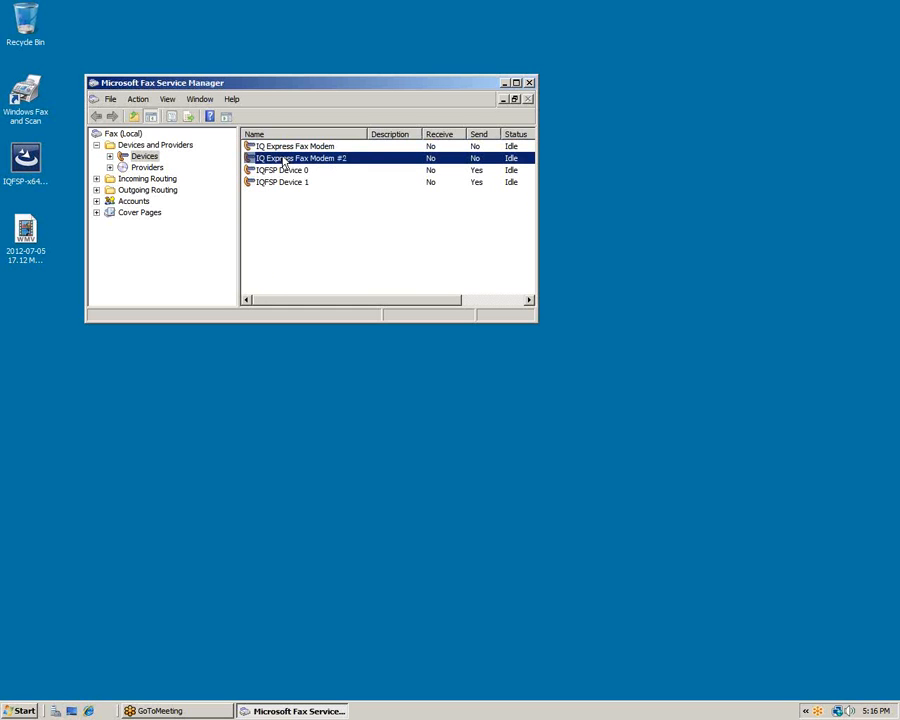
{"action": "left_click", "coordinate": [288, 171]}
{"action": "left_click", "coordinate": [290, 184]}
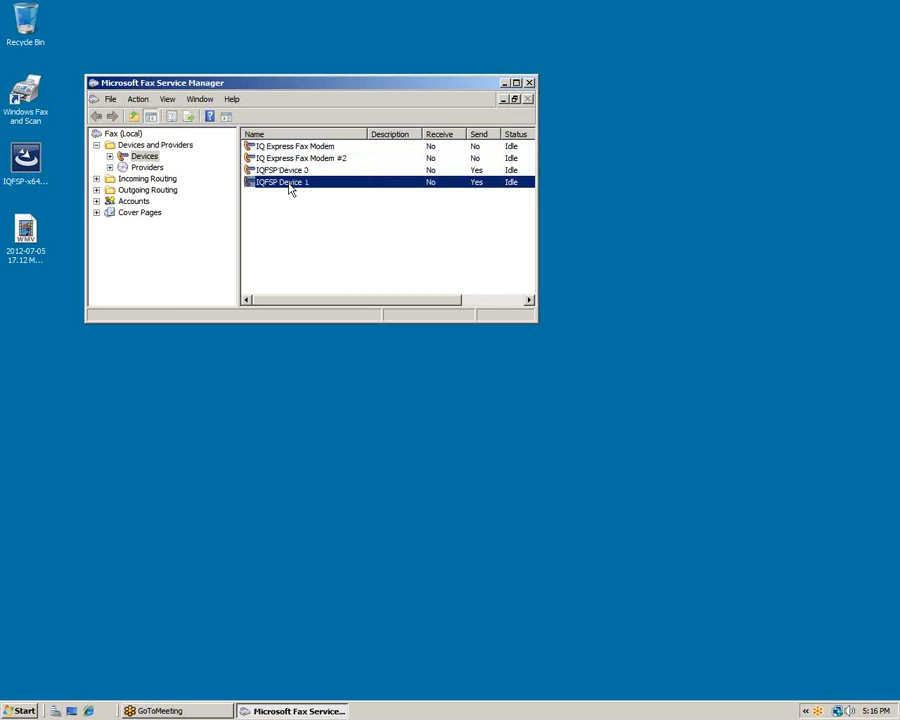
{"action": "left_click", "coordinate": [290, 172]}
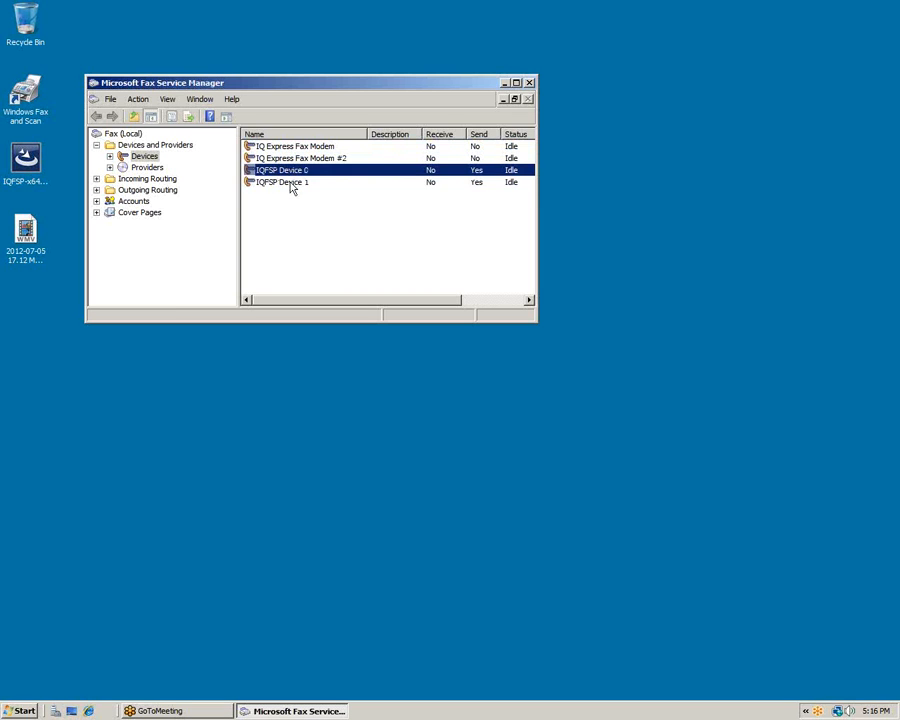
{"action": "left_click", "coordinate": [291, 183]}
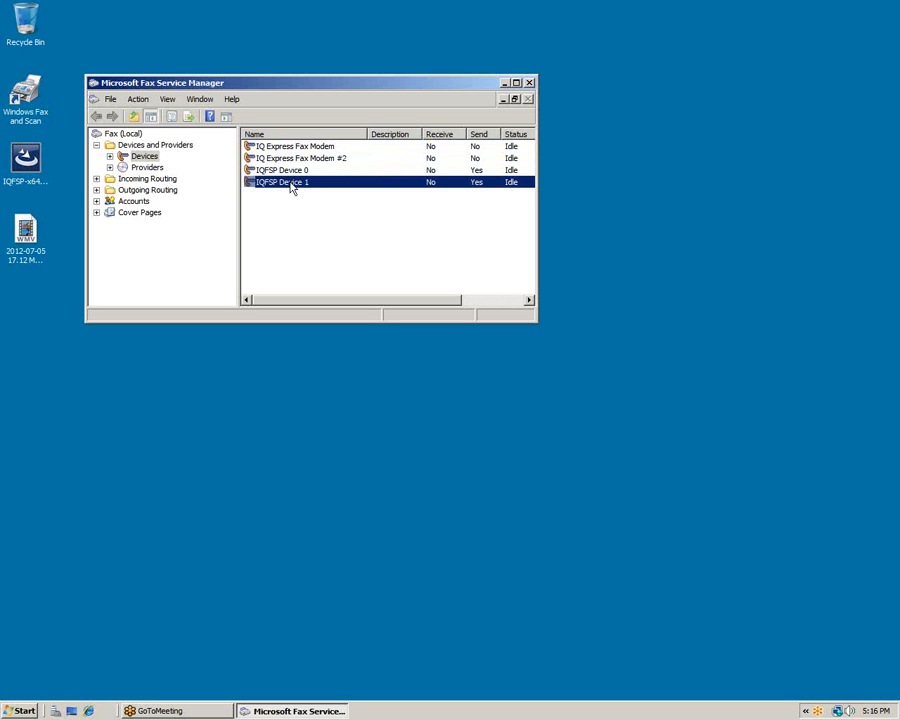
{"action": "left_click", "coordinate": [294, 148]}
{"action": "left_click", "coordinate": [294, 158]}
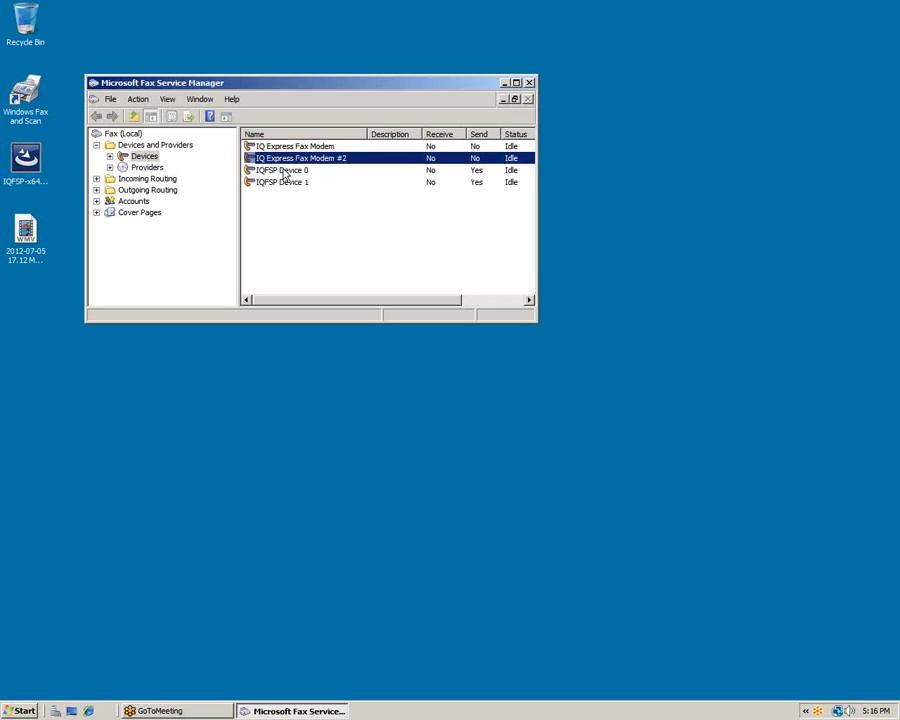
Enable Auto Receive on both IQFSP Device 0 and IQFSP Device 1.
{"action": "right_click", "coordinate": [283, 171]}
{"action": "left_click", "coordinate": [300, 190]}
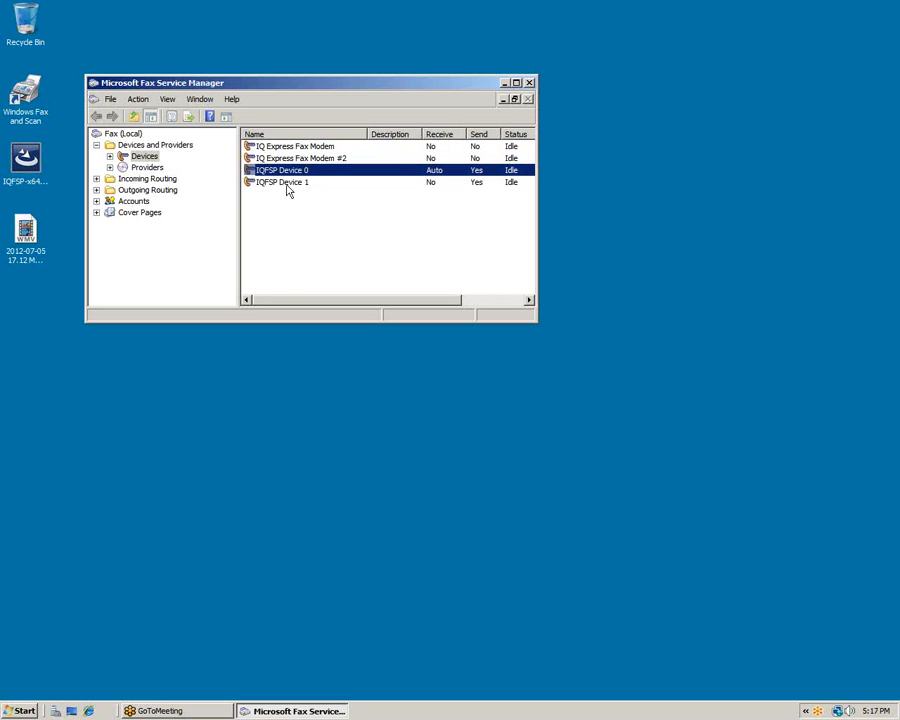
{"action": "right_click", "coordinate": [287, 184]}
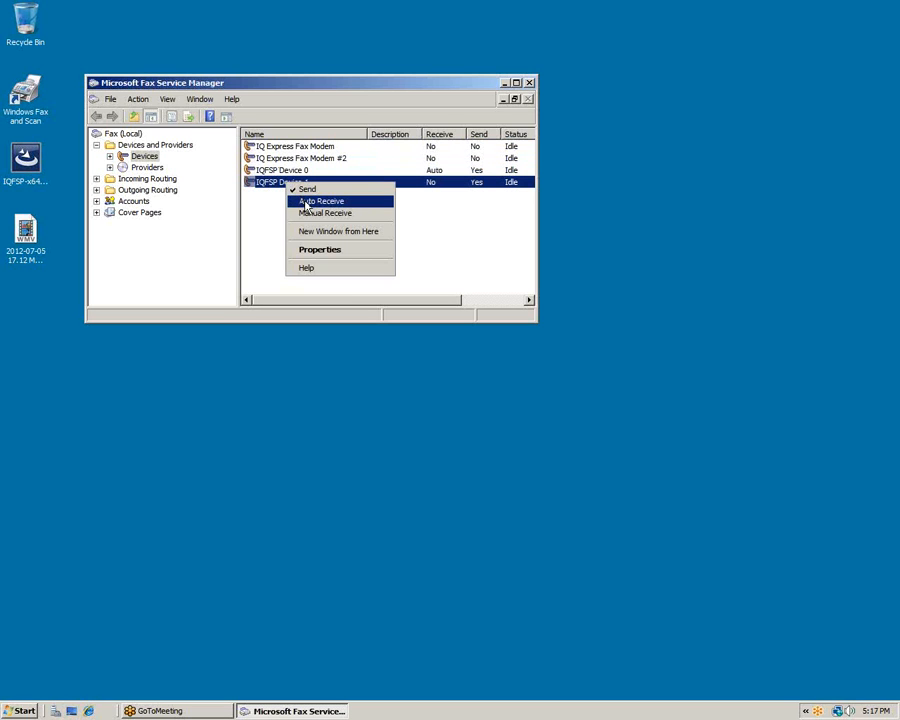
{"action": "left_click", "coordinate": [306, 203]}
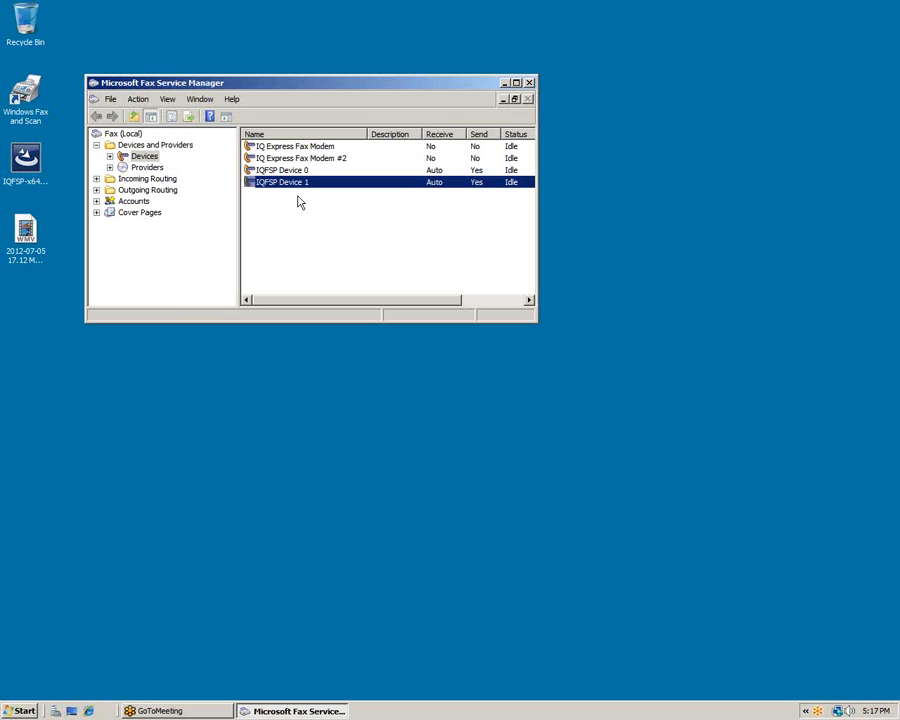
Check the save folder, PDF and delimiter options of the Save with rich filename incoming method on IQFSP Device 0.
{"action": "left_click", "coordinate": [110, 157]}
{"action": "left_click", "coordinate": [123, 190]}
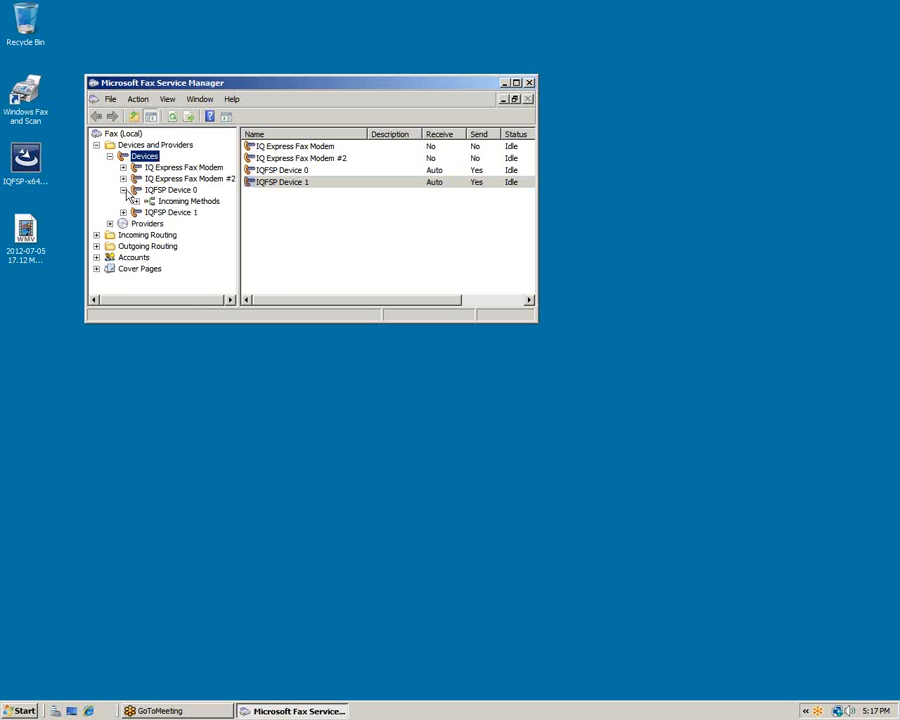
{"action": "left_click", "coordinate": [123, 212]}
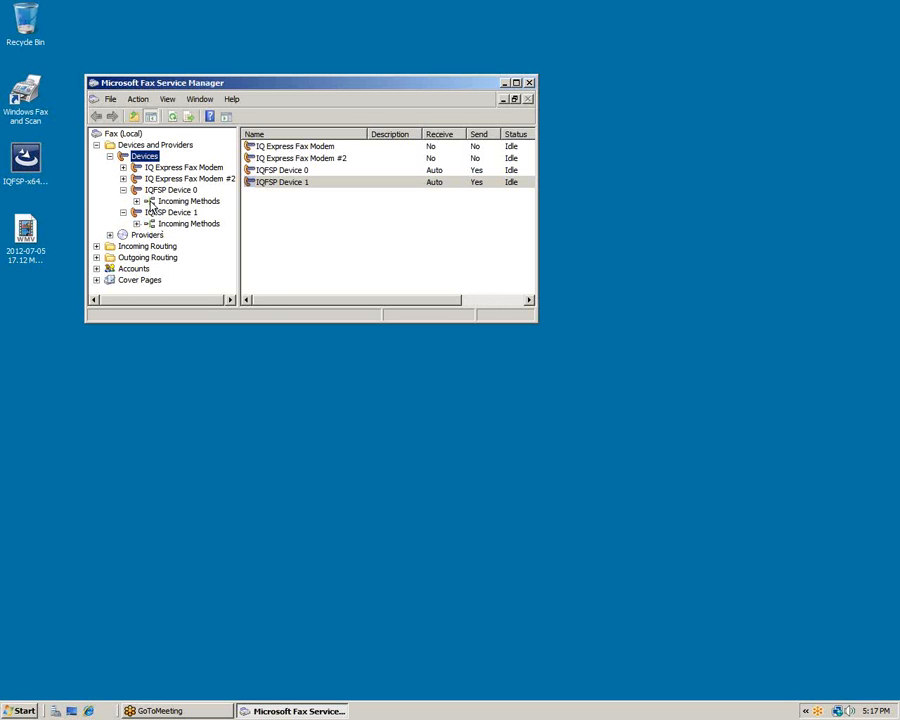
{"action": "left_click", "coordinate": [153, 203]}
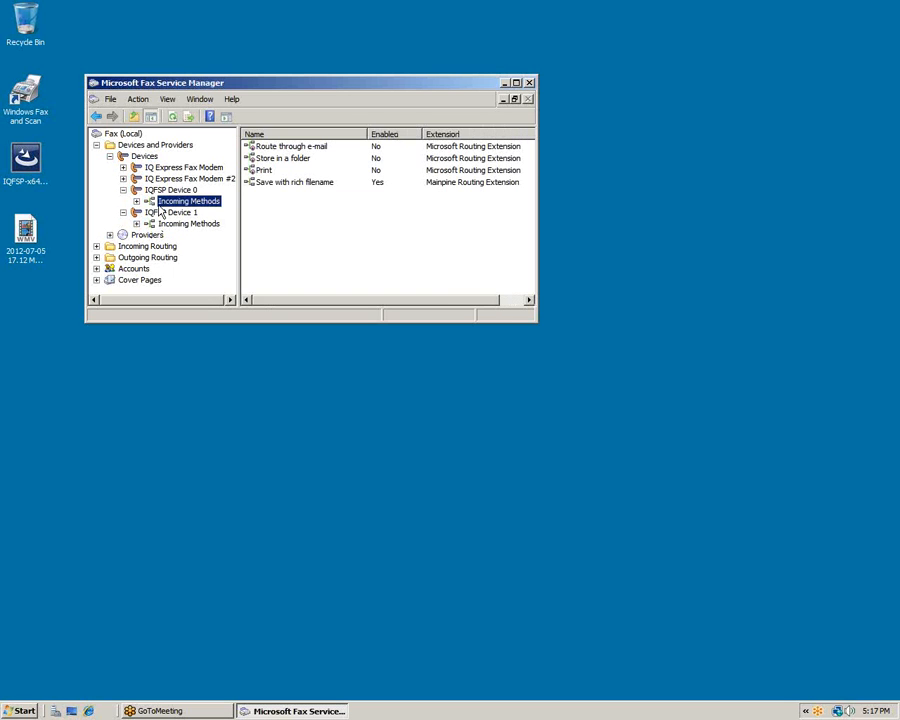
{"action": "left_click", "coordinate": [276, 188]}
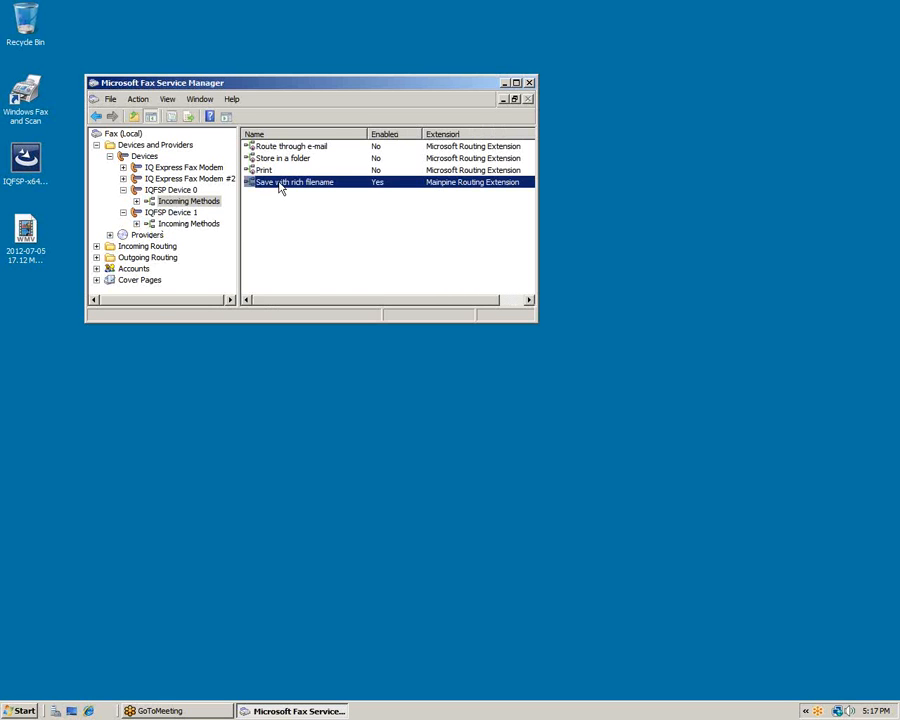
{"action": "double_click", "coordinate": [279, 188]}
{"action": "left_click", "coordinate": [199, 72]}
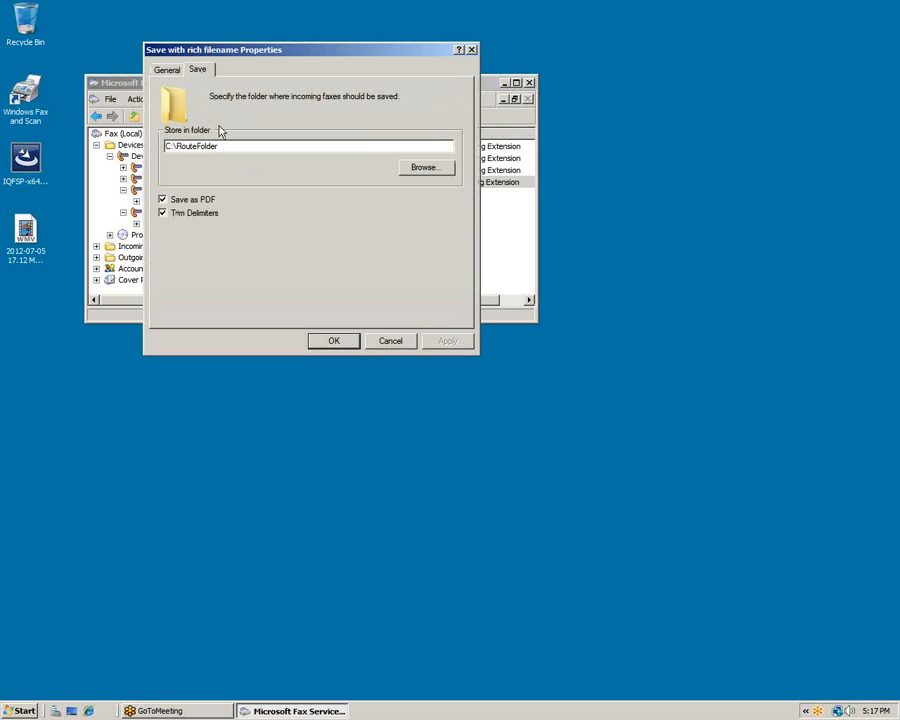
{"action": "left_click", "coordinate": [387, 342]}
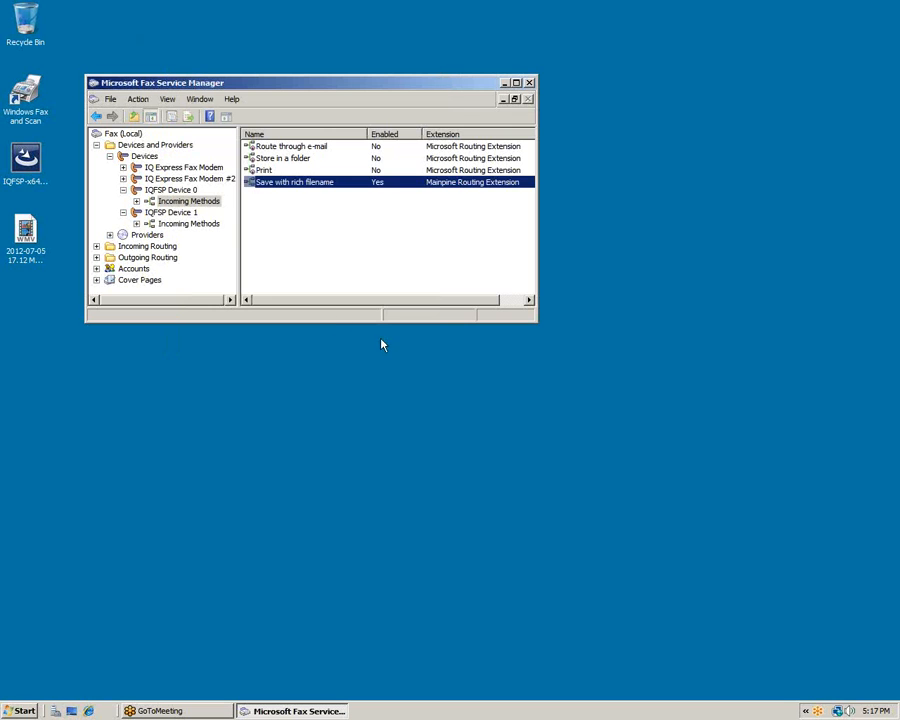
Check the save folder, PDF and delimiter options of the Save with rich filename incoming method on IQFSP Device 1.
{"action": "left_click", "coordinate": [182, 224]}
{"action": "double_click", "coordinate": [287, 190]}
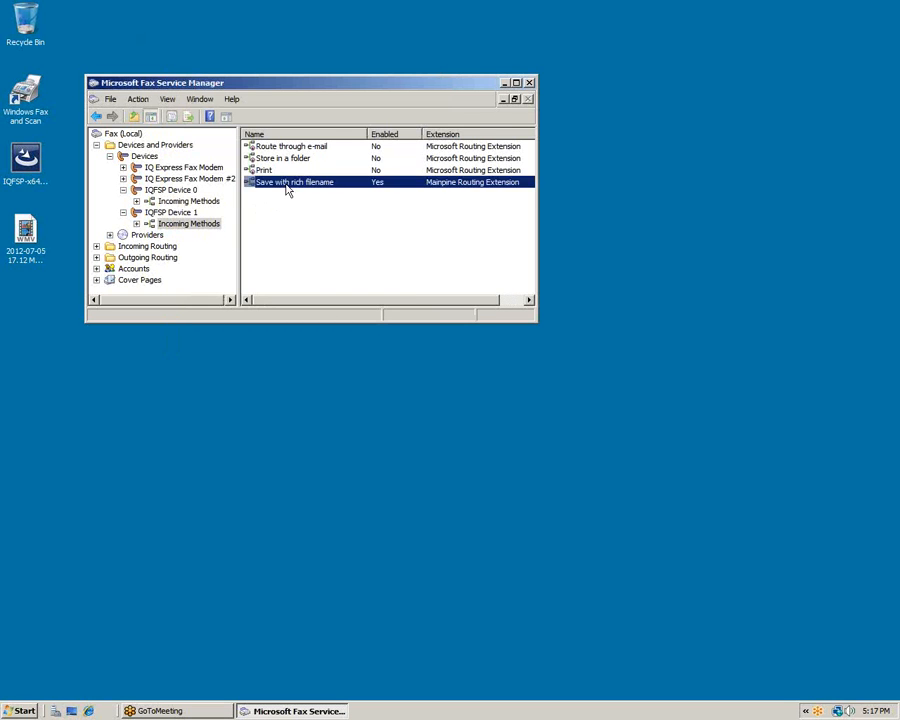
{"action": "left_click", "coordinate": [200, 70]}
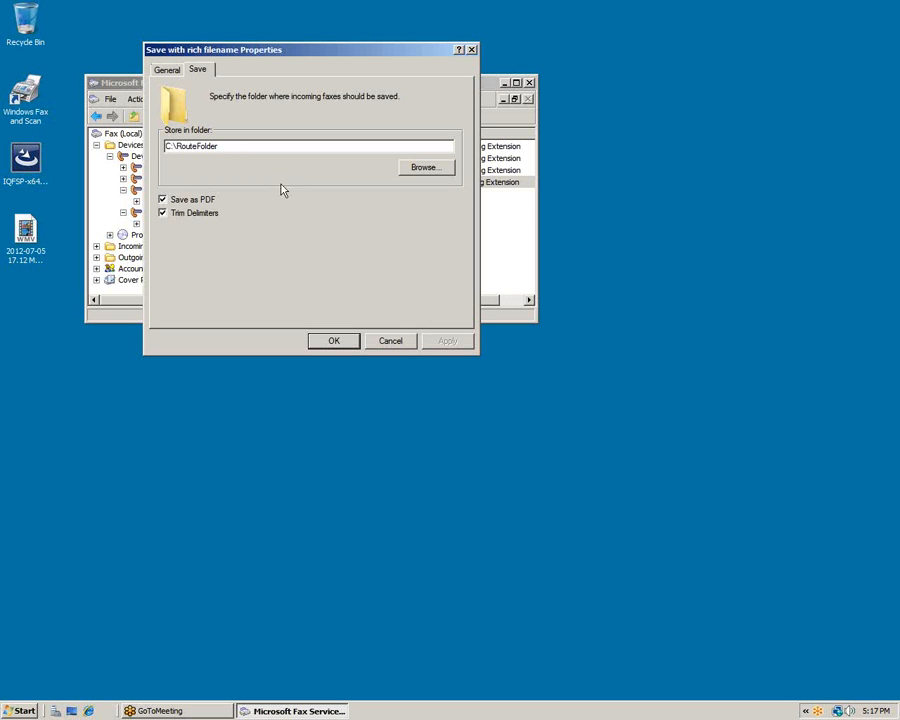
{"action": "left_click", "coordinate": [202, 199]}
{"action": "left_click", "coordinate": [181, 203]}
{"action": "left_click", "coordinate": [333, 341]}
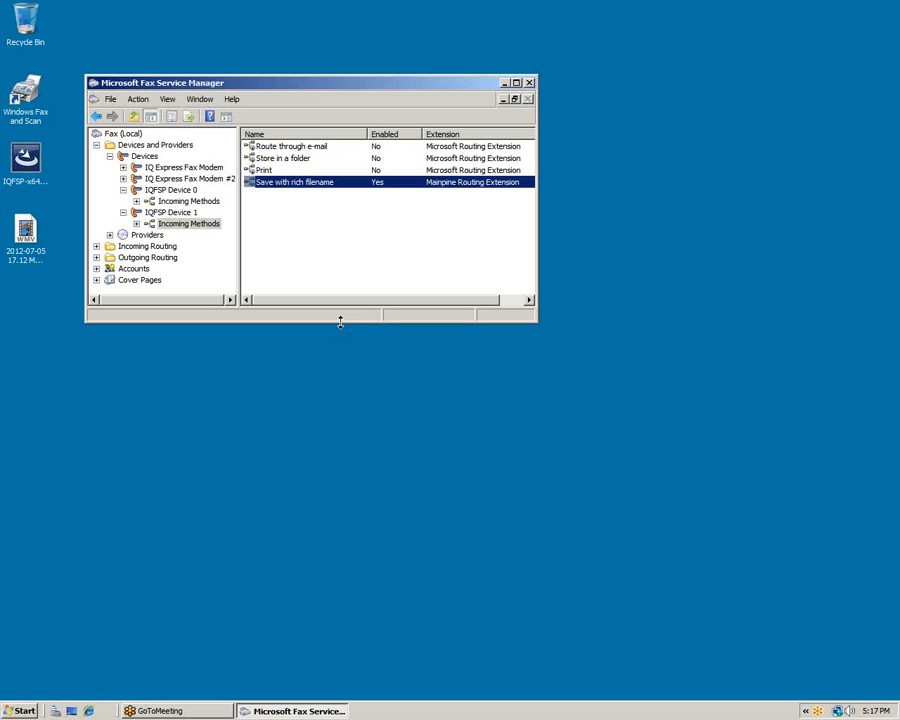
Review the incoming methods under the IQFSP devices and the receive and send settings in the device list.
{"action": "left_click", "coordinate": [170, 190]}
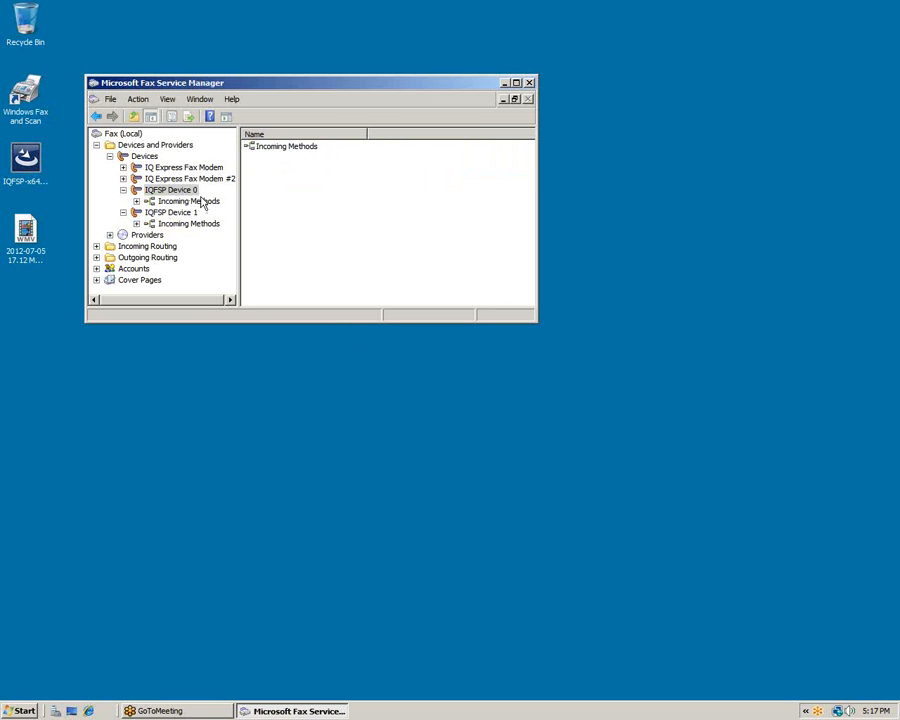
{"action": "left_click", "coordinate": [172, 214]}
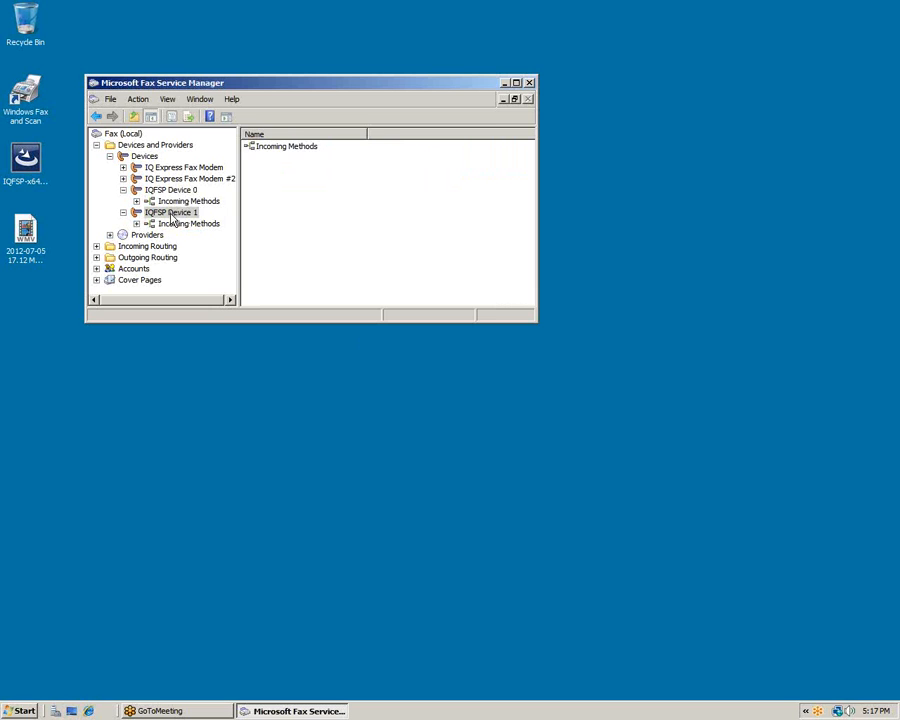
{"action": "key", "text": "Up"}
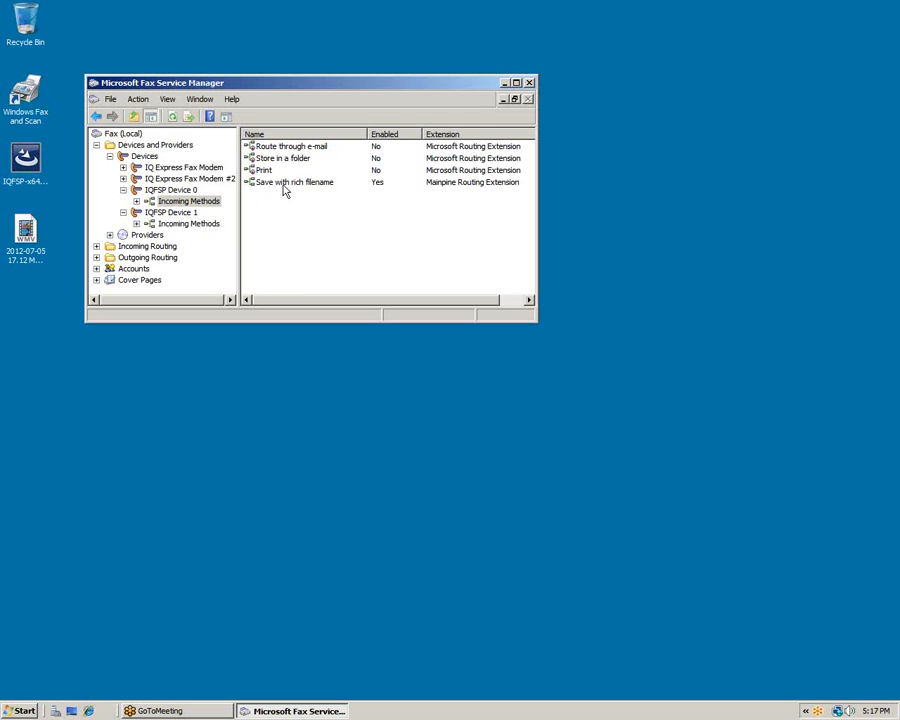
{"action": "left_click", "coordinate": [144, 156]}
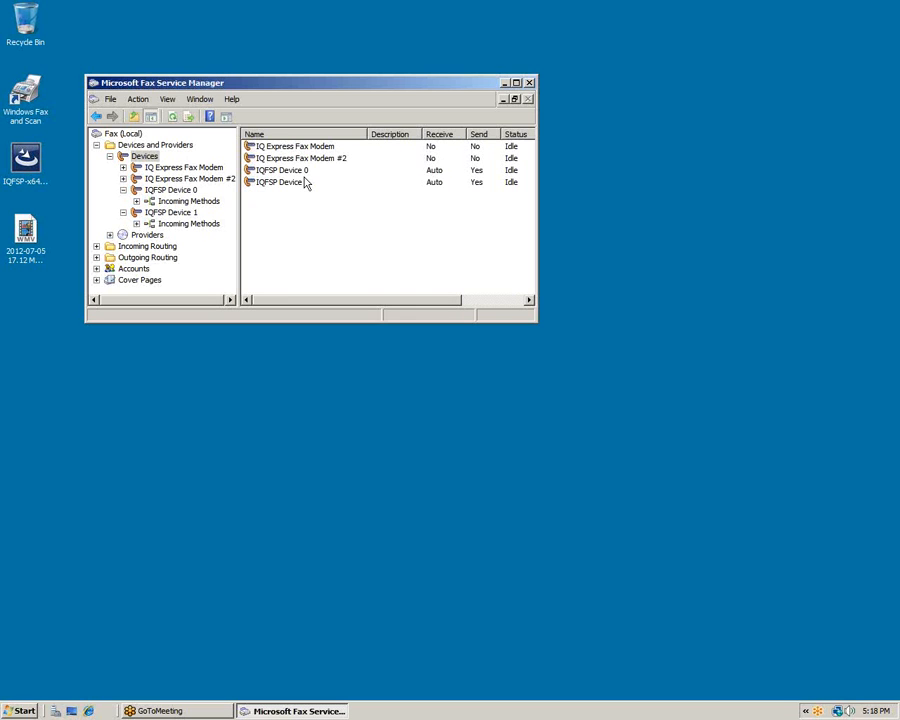
{"action": "left_click", "coordinate": [891, 38]}
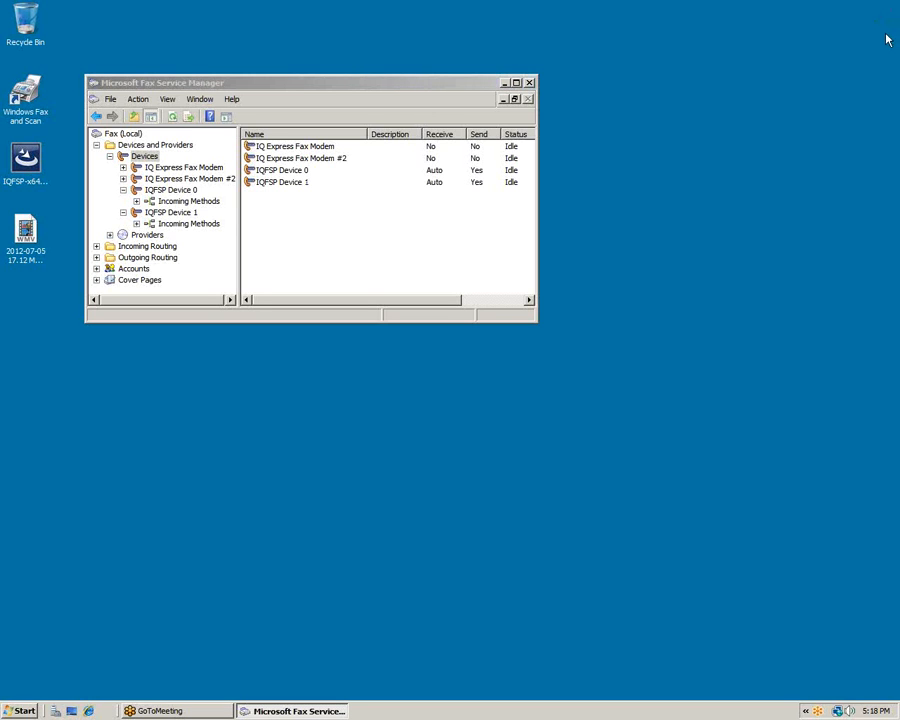